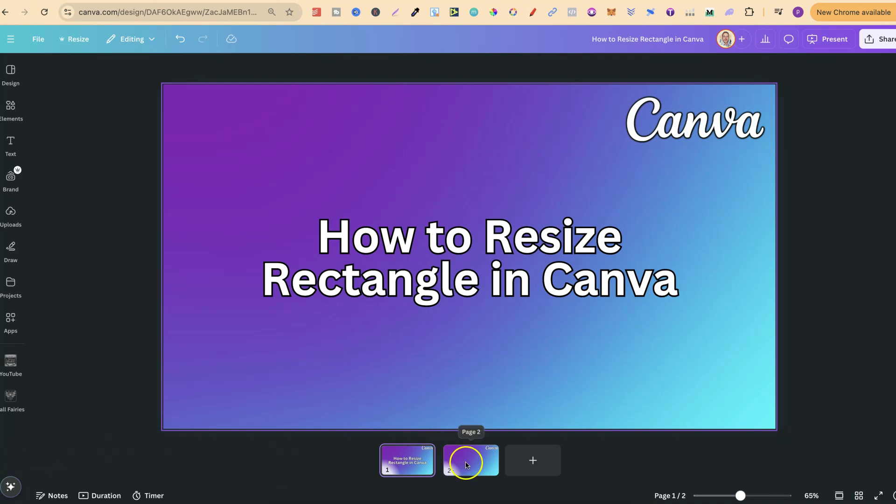
- Open page 2 of the design, which shows only the gradient background and logo
left_click(463, 469)
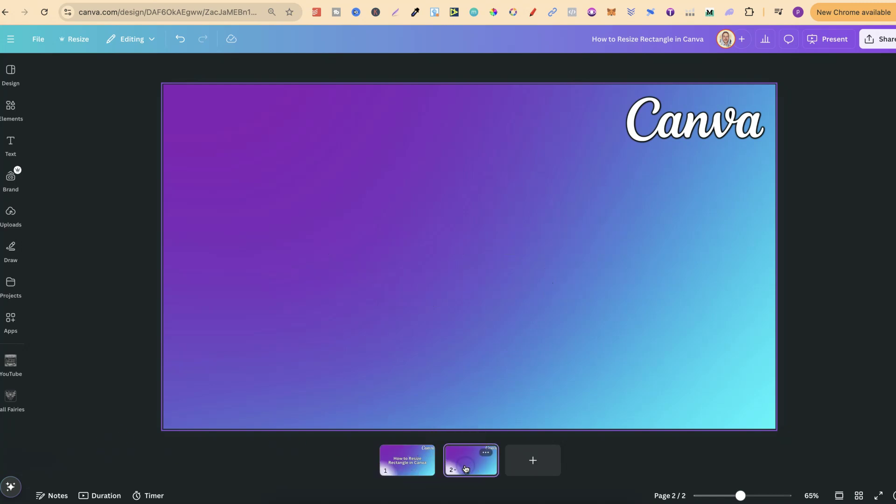
- Add a light-blue square from Elements, widen it into a rectangle and move it up-left
left_click(11, 109)
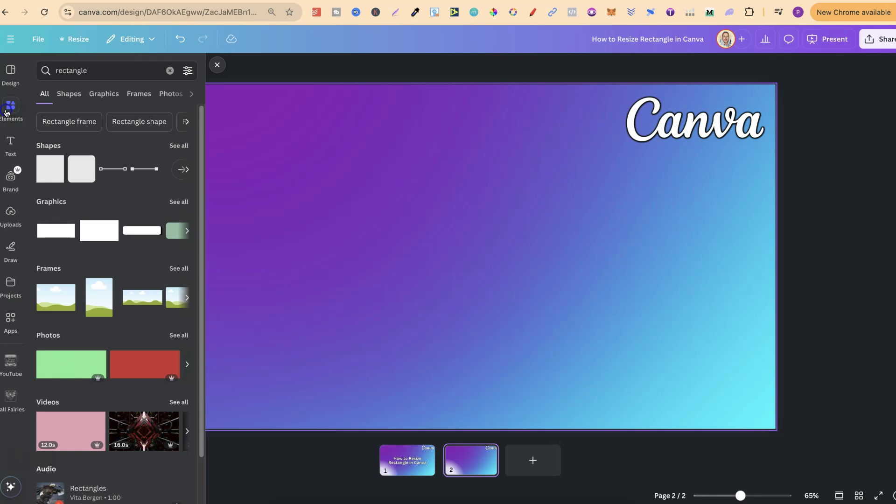
right_click(59, 172)
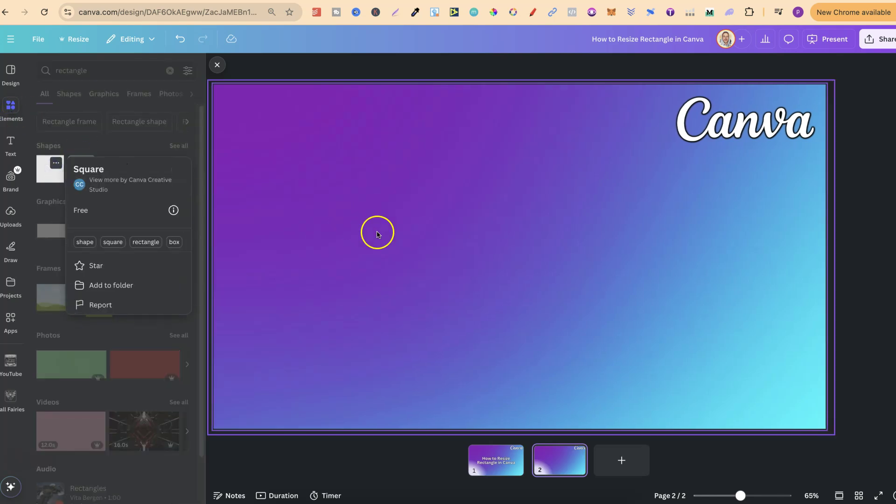
left_click(51, 176)
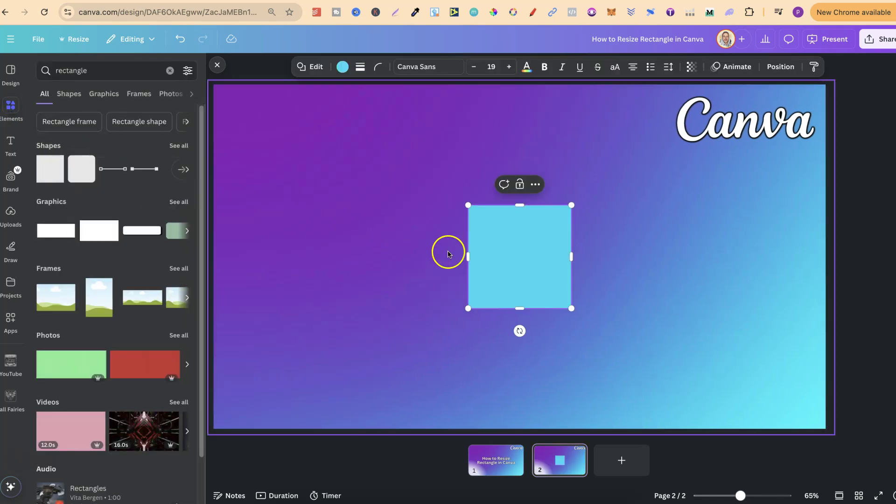
left_click_drag(468, 256, 333, 262)
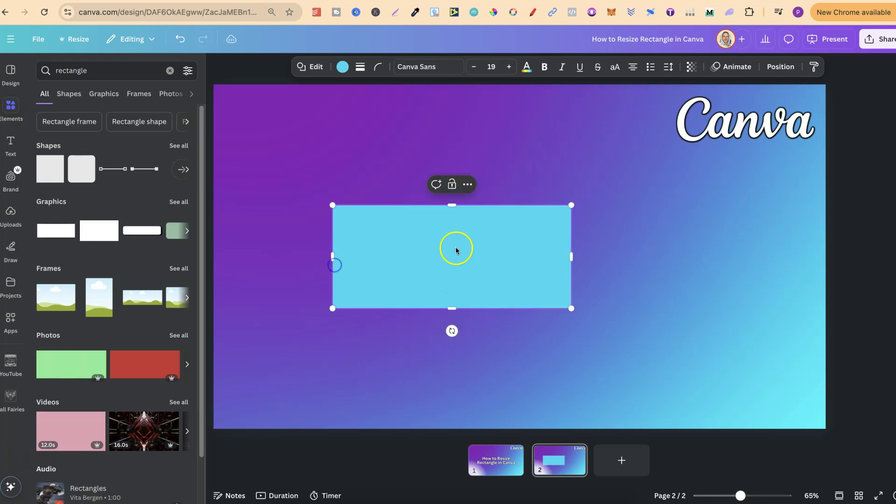
left_click(621, 264)
left_click_drag(533, 265, 459, 192)
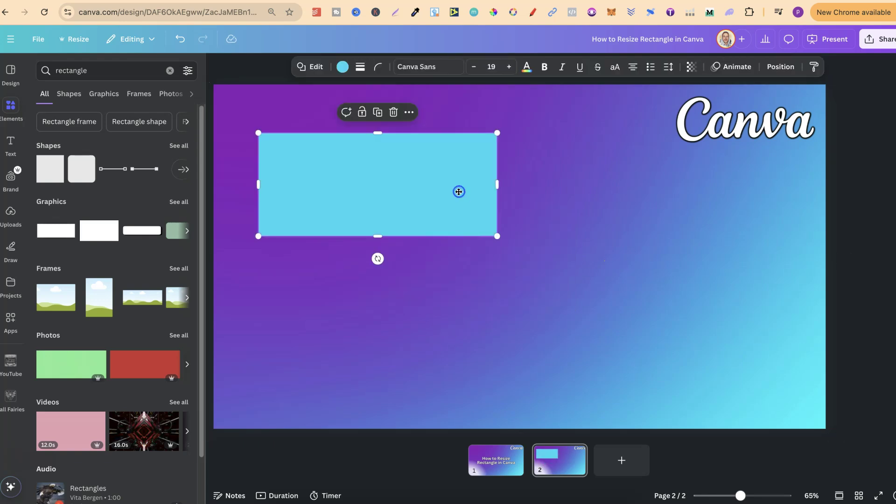
- Add a white rectangle graphic, move it down-left under the blue one and enlarge it slightly
left_click(53, 218)
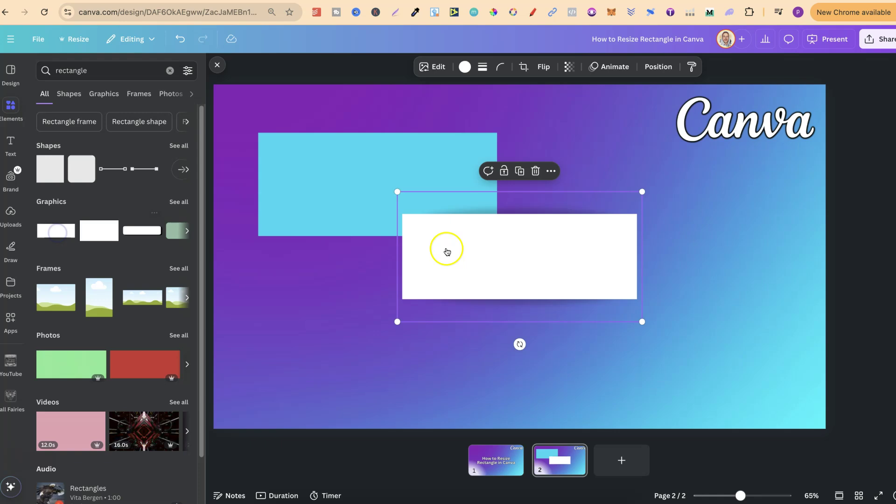
mouse_move(444, 248)
left_mouse_down()
mouse_move(337, 339)
mouse_move(323, 334)
left_mouse_up()
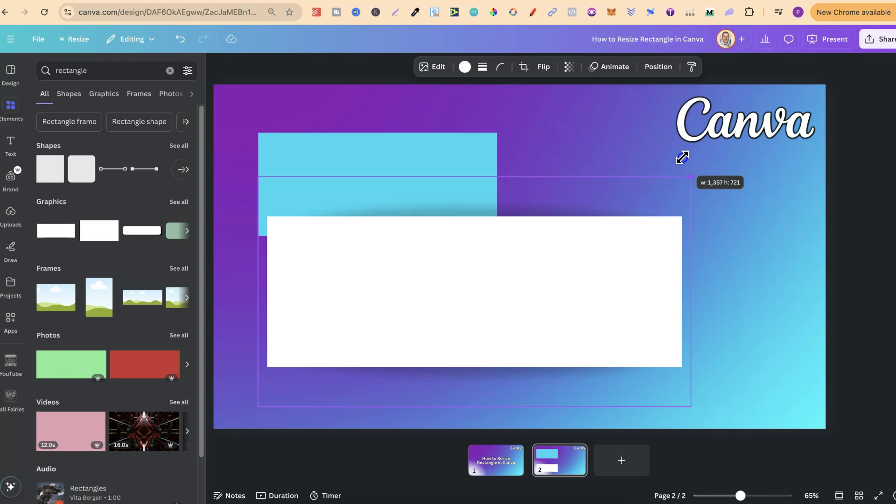
mouse_move(503, 277)
left_mouse_down()
mouse_move(692, 173)
mouse_move(776, 115)
mouse_move(520, 267)
left_mouse_up()
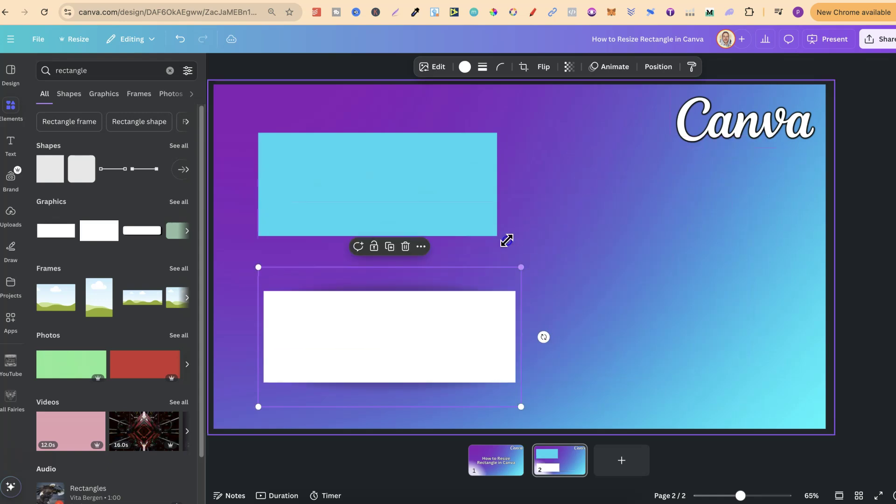
- Resize the blue rectangle with its corner and right-edge handles until it nearly reaches the logo
left_click(415, 169)
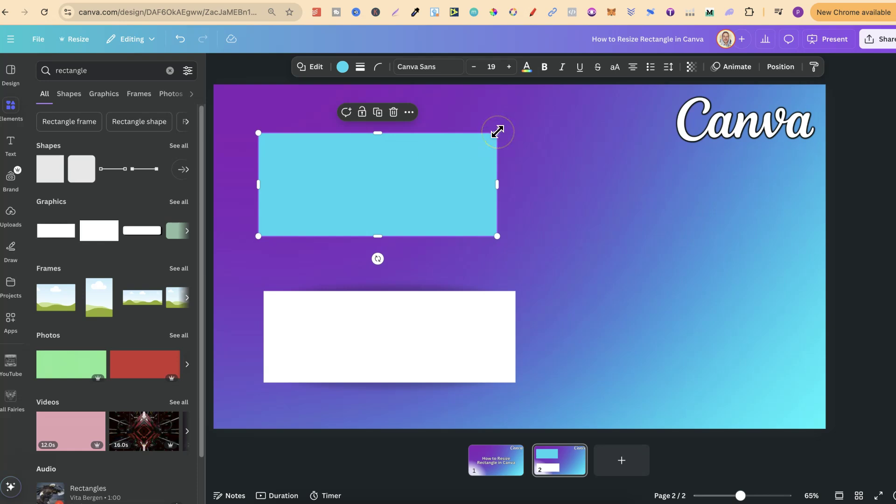
mouse_move(498, 132)
left_mouse_down()
mouse_move(453, 143)
mouse_move(654, 82)
mouse_move(465, 111)
mouse_move(418, 131)
left_mouse_up()
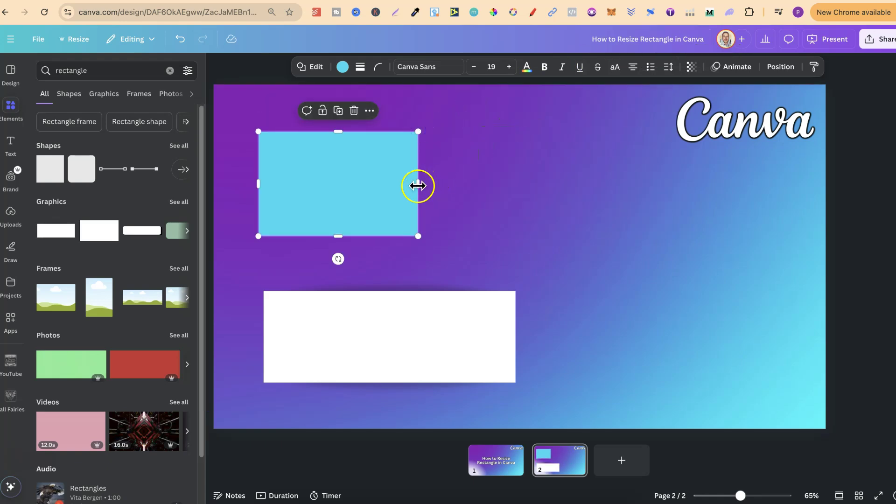
mouse_move(416, 185)
left_mouse_down()
mouse_move(626, 186)
mouse_move(571, 185)
left_mouse_up()
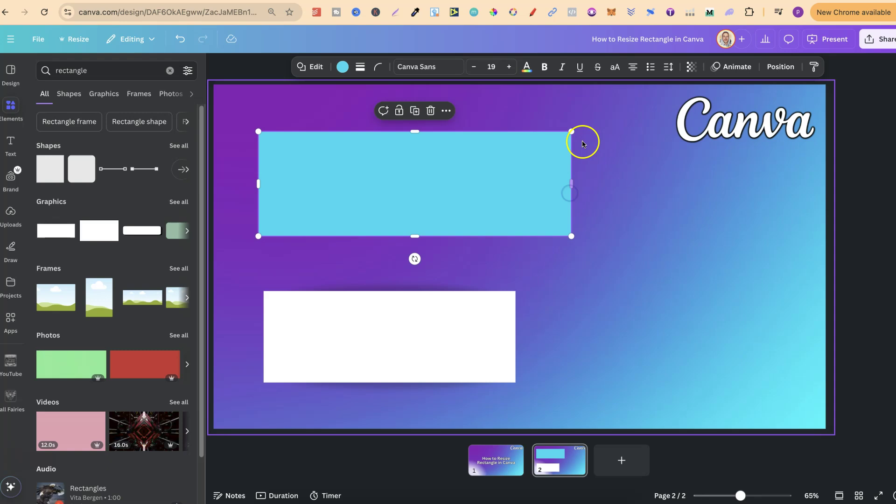
mouse_move(573, 133)
left_mouse_down()
mouse_move(504, 146)
mouse_move(565, 179)
mouse_move(484, 126)
mouse_move(453, 186)
mouse_move(518, 98)
mouse_move(428, 164)
mouse_move(502, 141)
mouse_move(663, 131)
left_mouse_up()
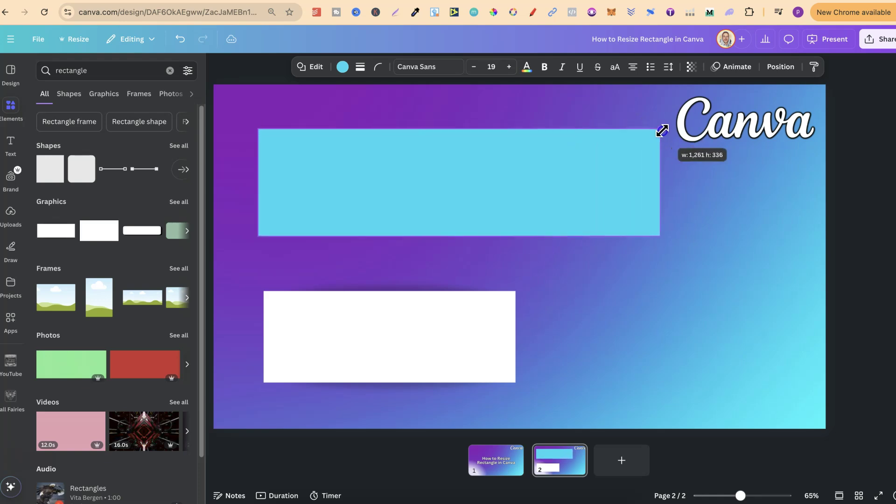
left_click(704, 266)
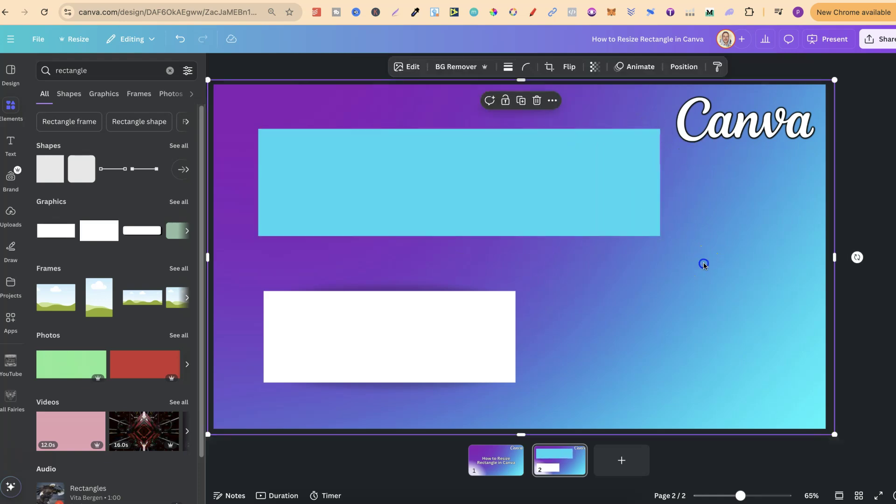
left_click(866, 242)
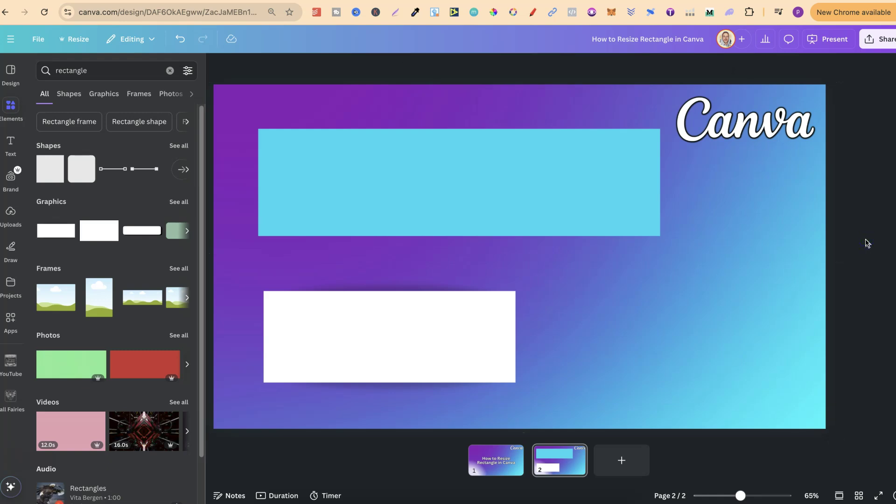